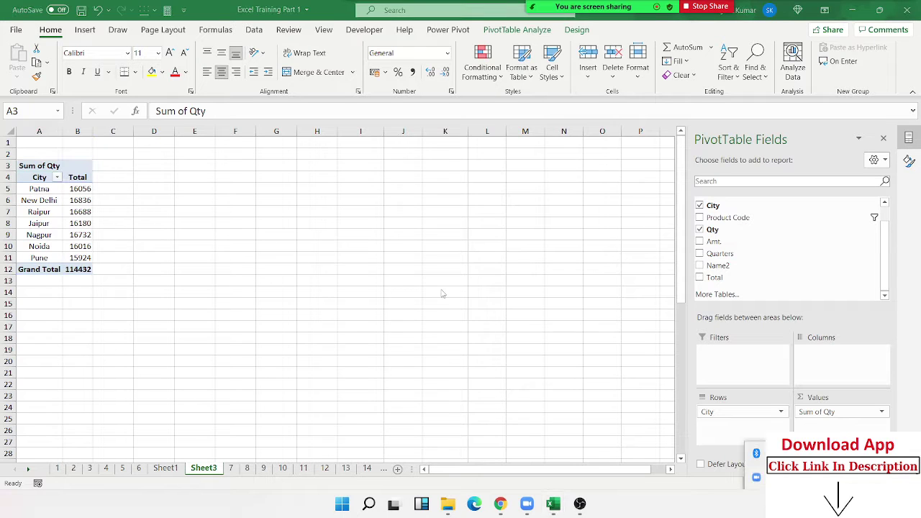
Inspect the New Delhi and Noida pivot rows and the city names in the Sheet 7 source data.
left_click(221, 200)
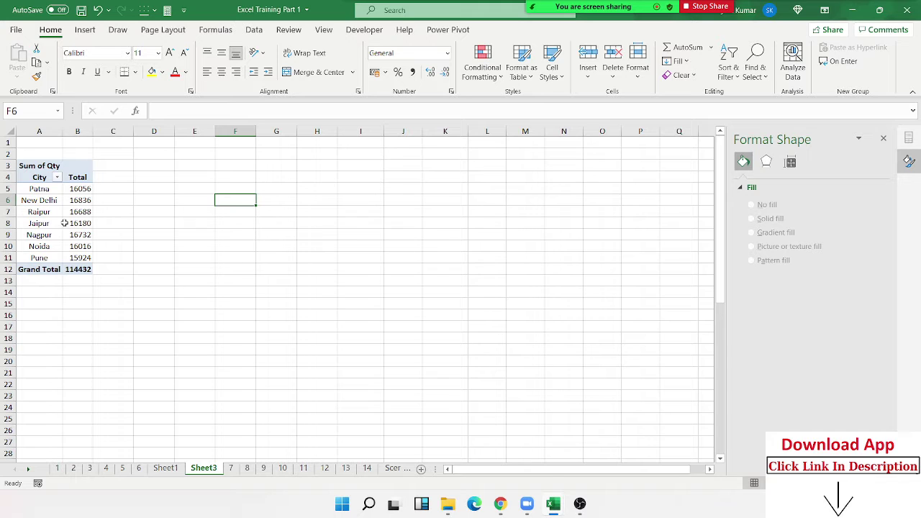
left_click(47, 201)
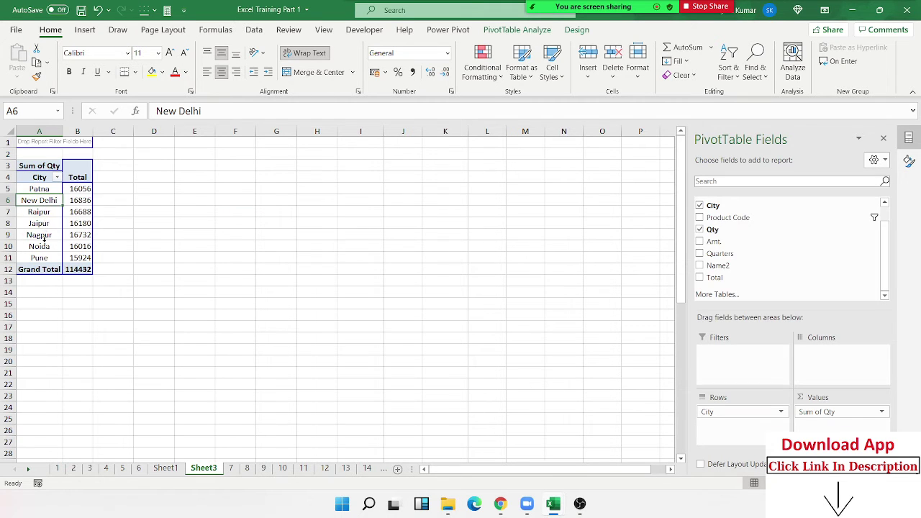
left_click(44, 246)
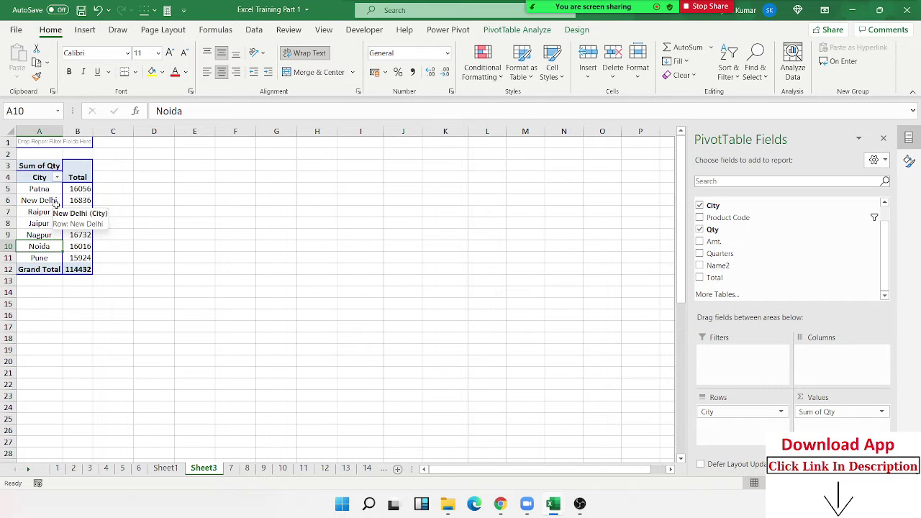
left_click(231, 468)
left_click_drag(114, 189, 118, 327)
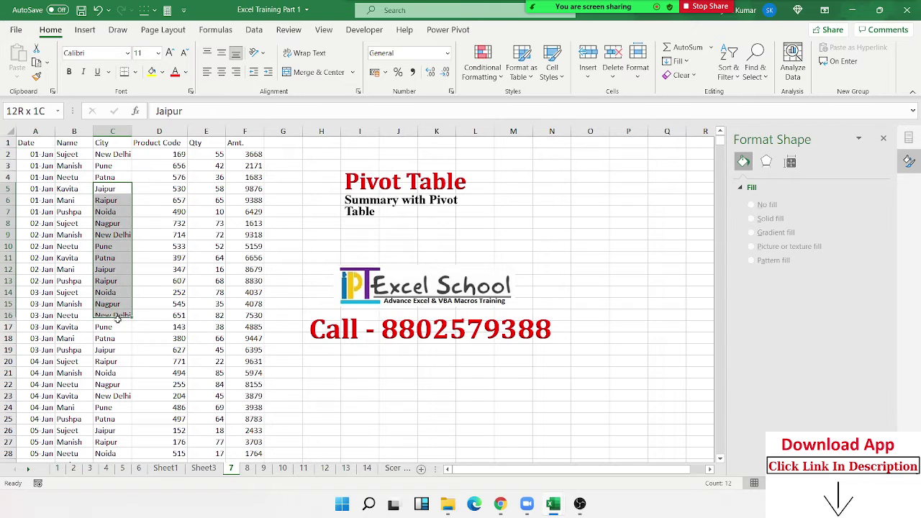
left_click(204, 469)
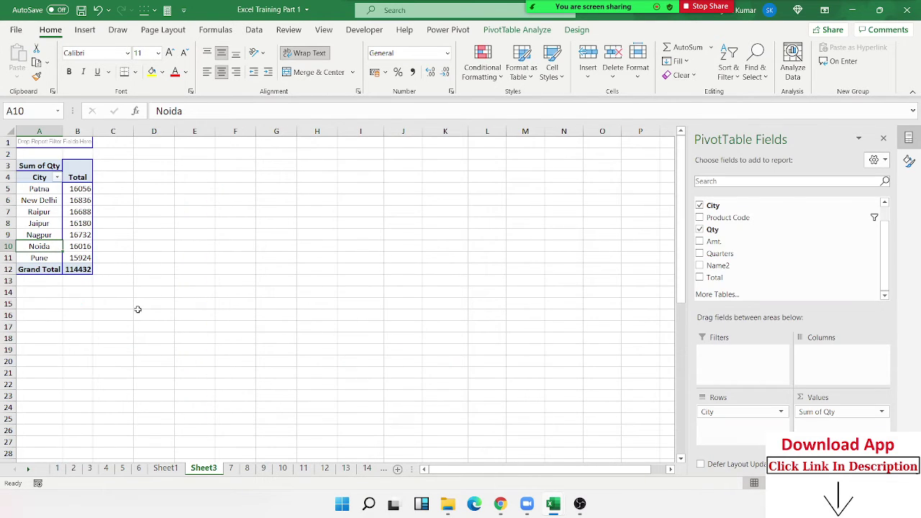
Group New Delhi and Noida into Group1, creating a City2 field with a 32852 total.
left_click(45, 200)
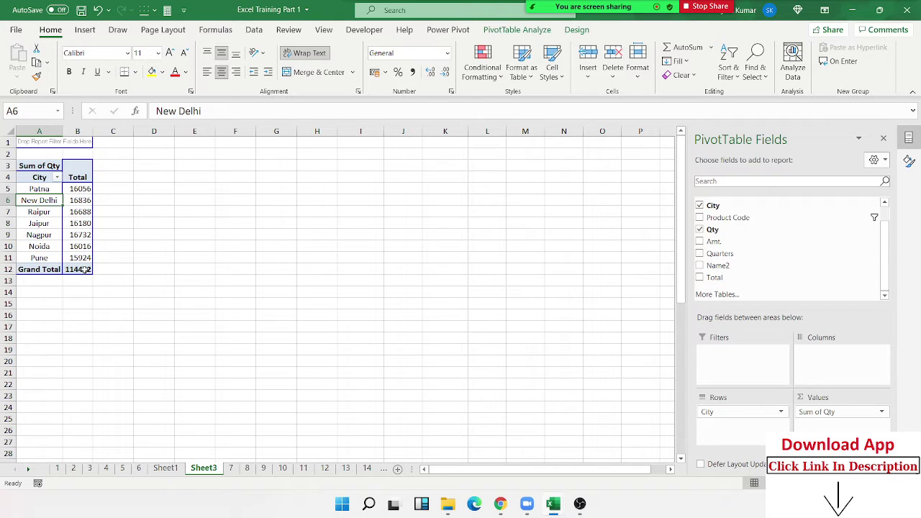
left_click(51, 246, "ctrl")
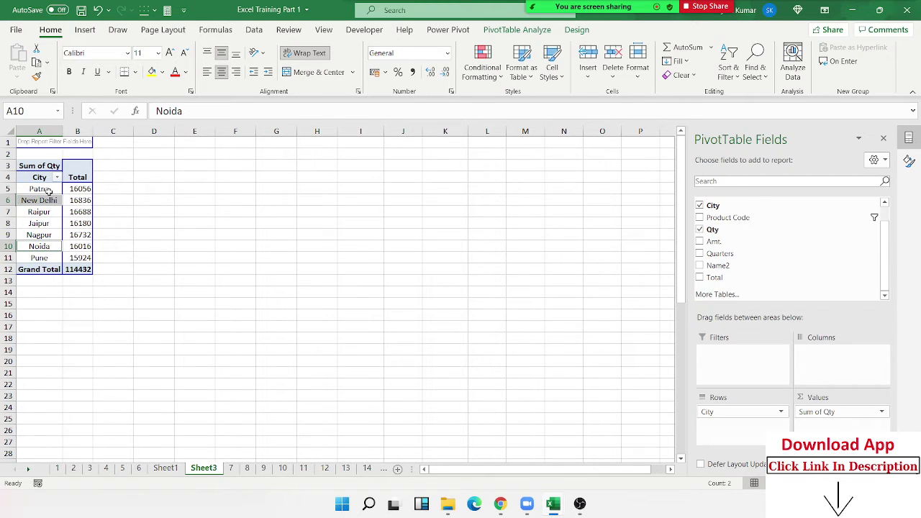
right_click(48, 199)
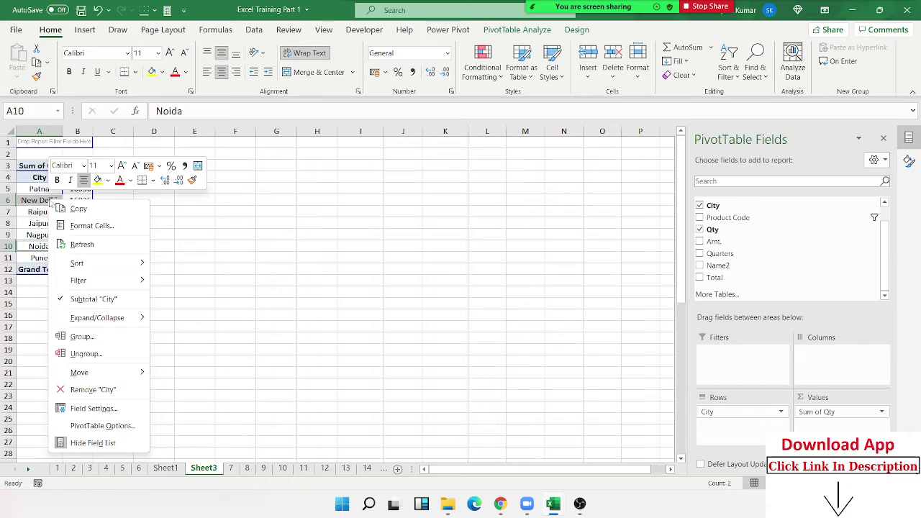
left_click(121, 336)
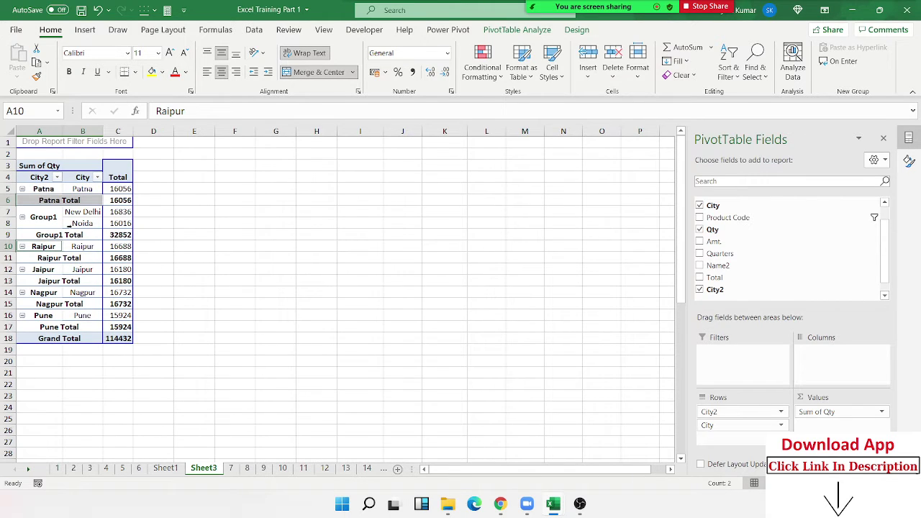
left_click(85, 178)
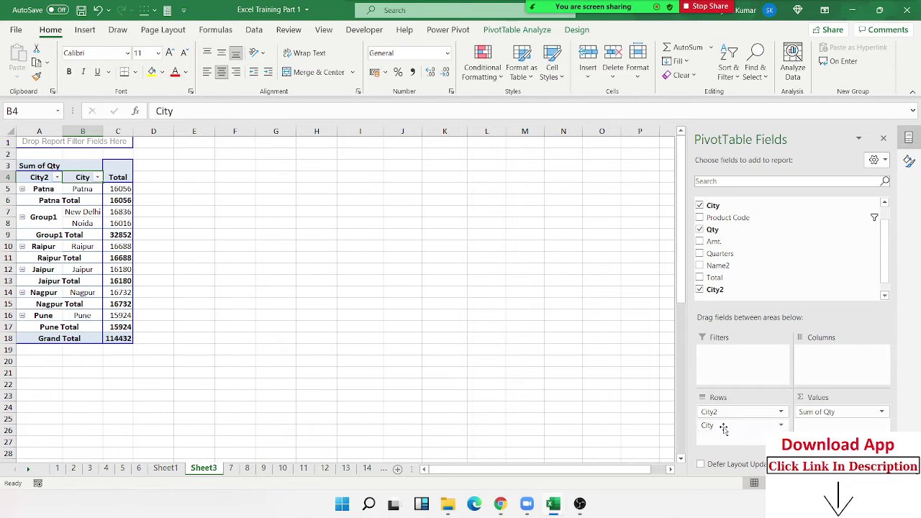
Drop City from Rows and rename Group1 to 'Delhi & NCR', which totals 32852.
mouse_move(708, 425)
left_mouse_down()
mouse_move(748, 392)
mouse_move(717, 287)
left_mouse_up()
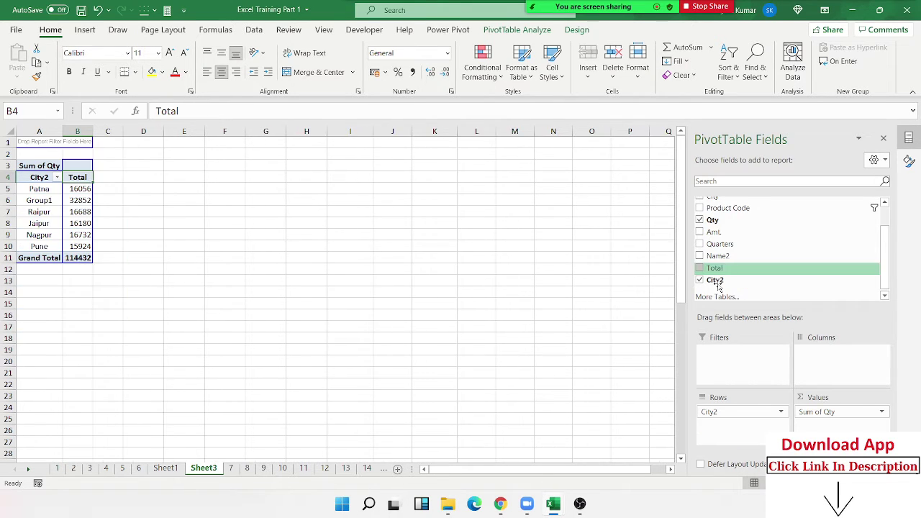
left_click(38, 200)
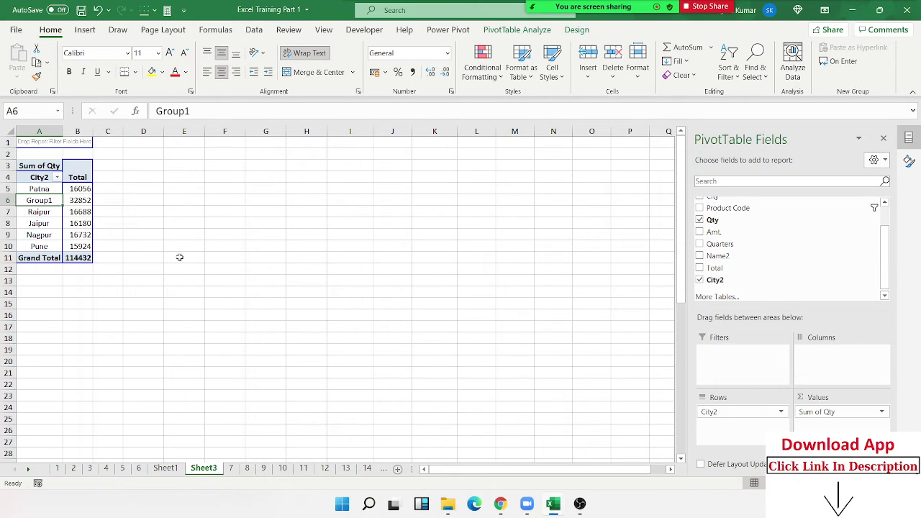
type("Delhj")
key("BackSpace")
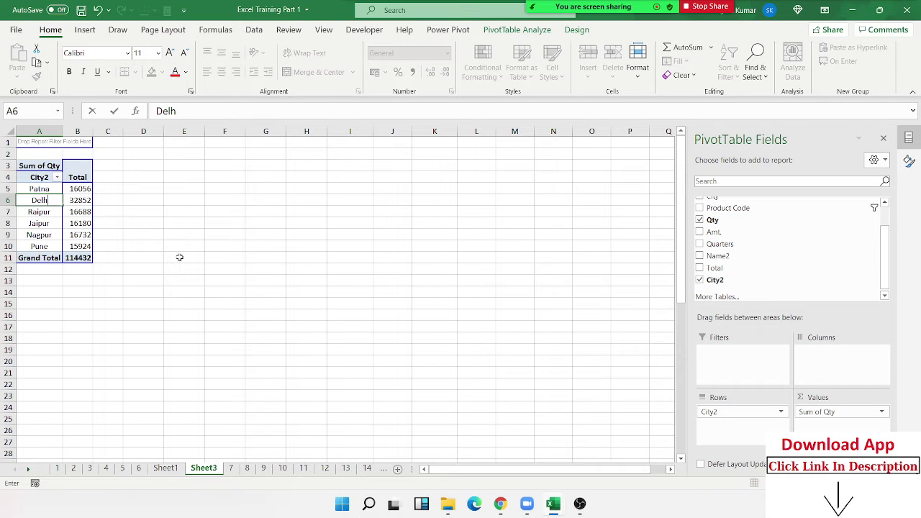
type("i & ")
type(" NCR")
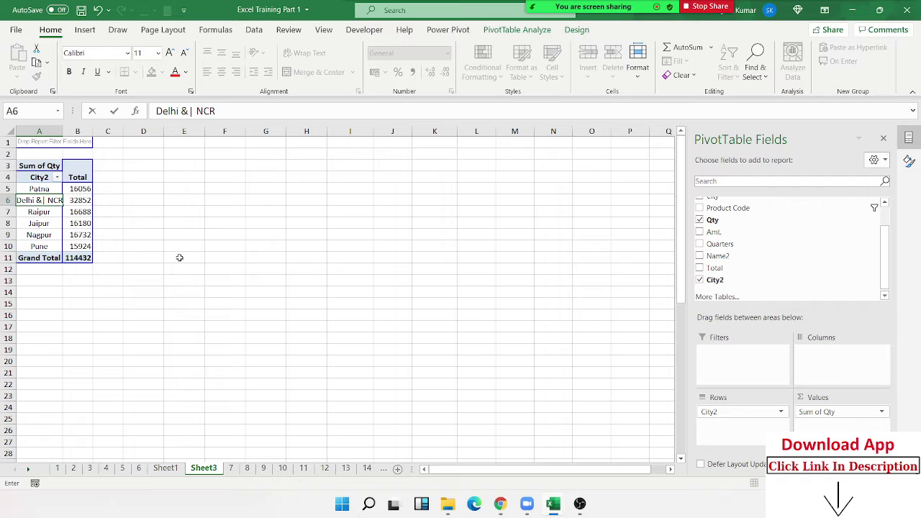
key("BackSpace")
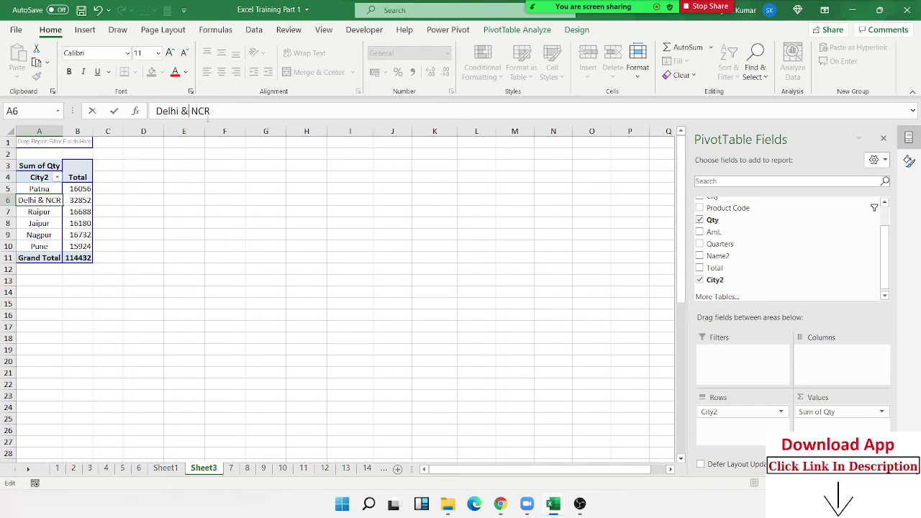
key("Return")
key("Up")
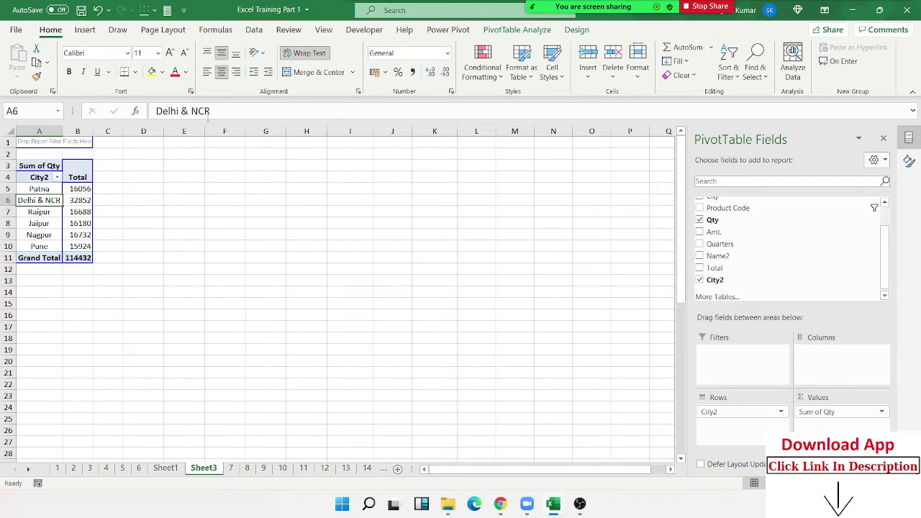
key("Right")
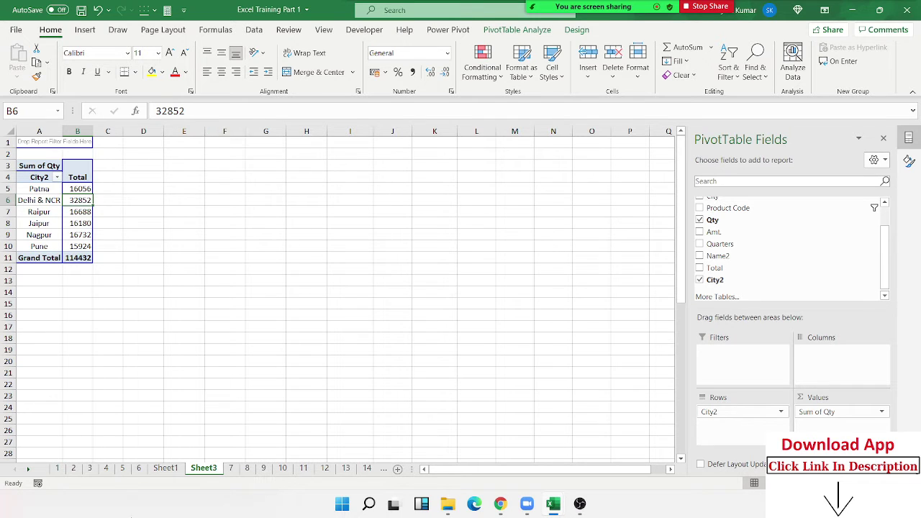
Replace City2 with Qty as the row field and add Sum of Amt. as values.
left_click_drag(720, 414, 785, 267)
left_click_drag(834, 416, 755, 430)
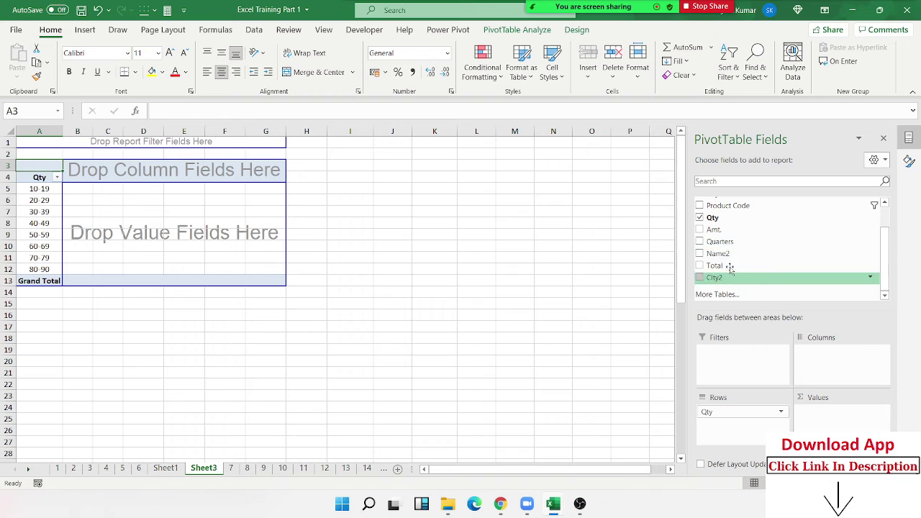
left_click(700, 229)
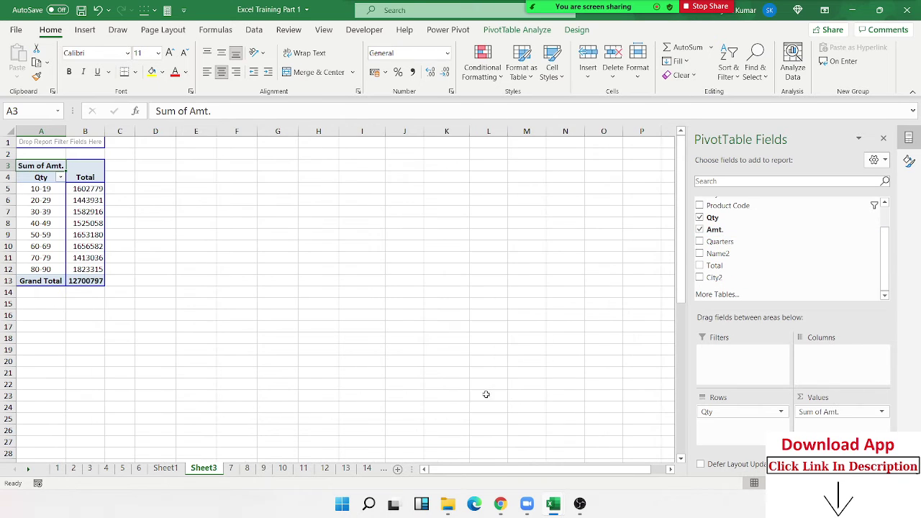
Ungroup the Qty ranges into individual quantities 10, 11, 12 onward.
right_click(40, 199)
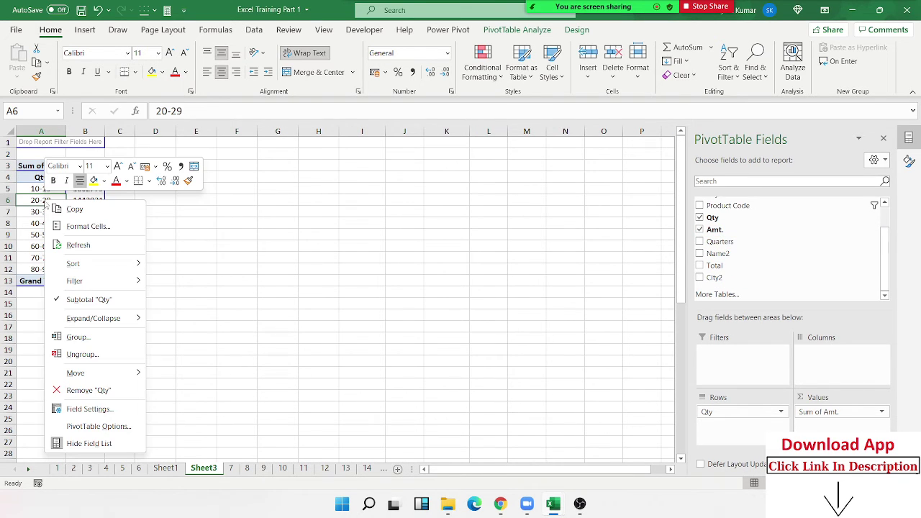
left_click(82, 354)
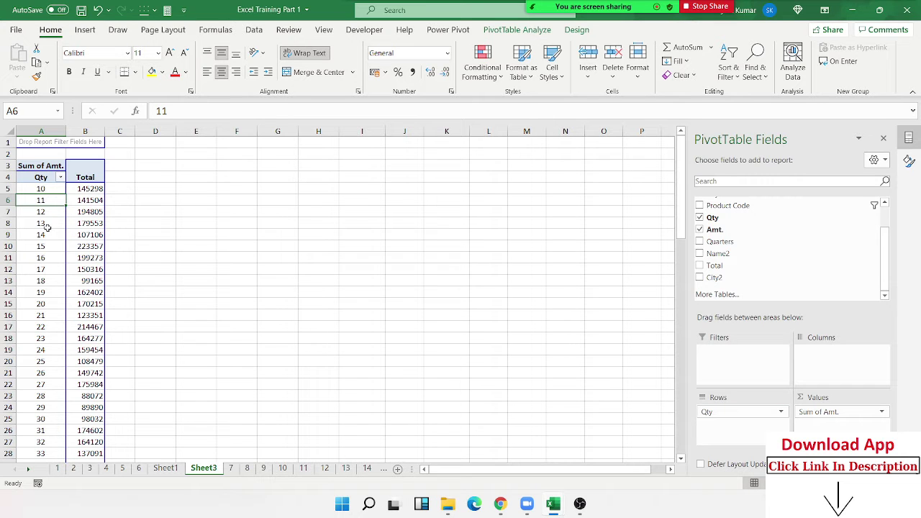
left_click_drag(46, 227, 40, 361)
scroll(40, 358, "down", 7)
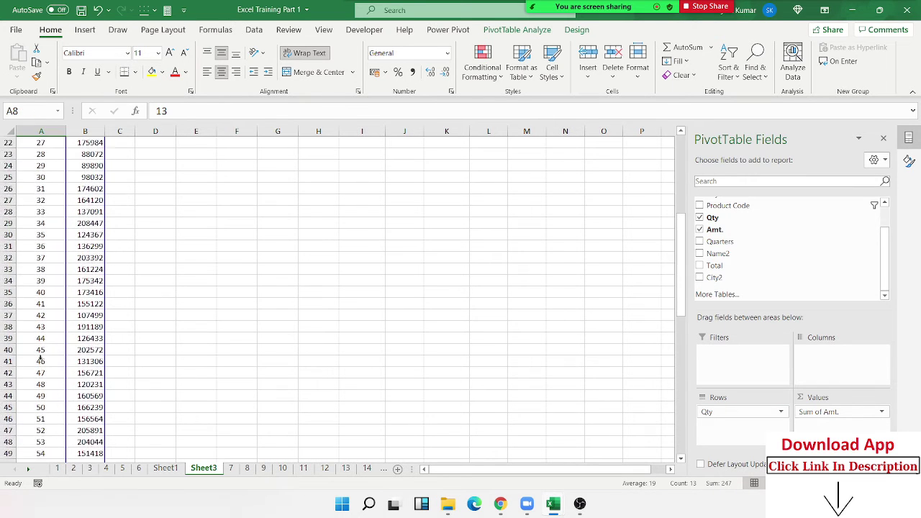
scroll(40, 359, "up", 7)
Regroup Qty from 0 to 100 by 10, giving bands 10-19 through 90-100.
right_click(44, 224)
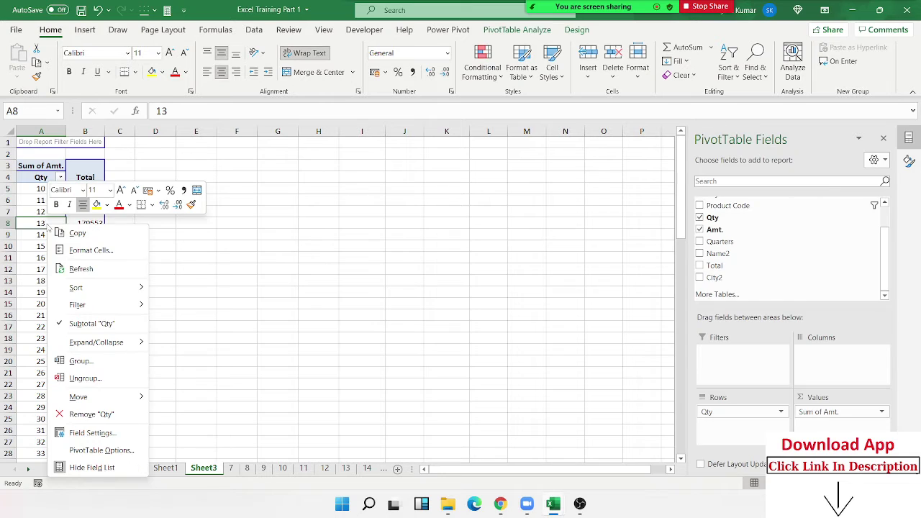
mouse_move(110, 288)
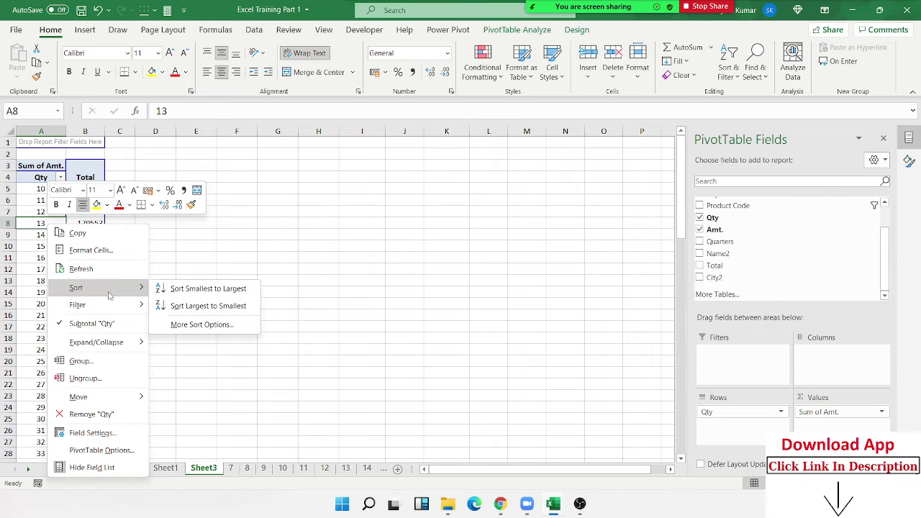
left_click(113, 362)
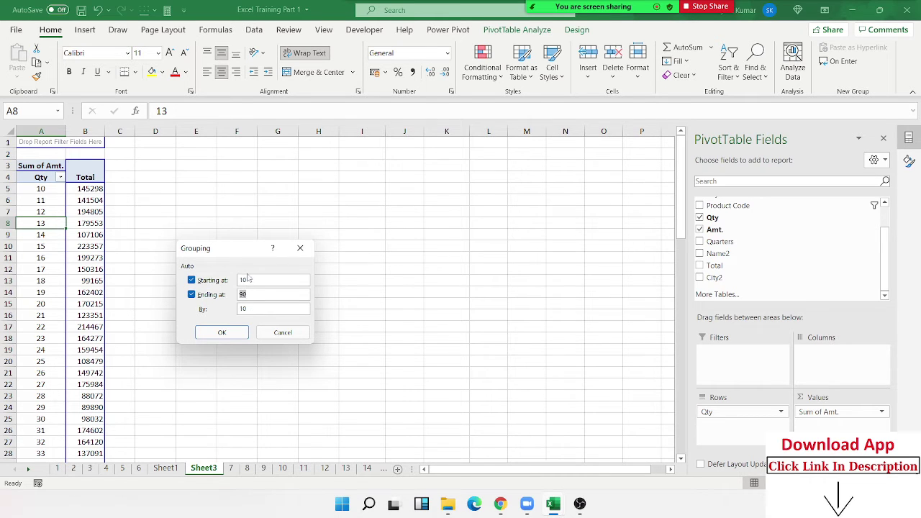
left_click_drag(249, 280, 231, 280)
type("0")
left_click(220, 294)
type("10")
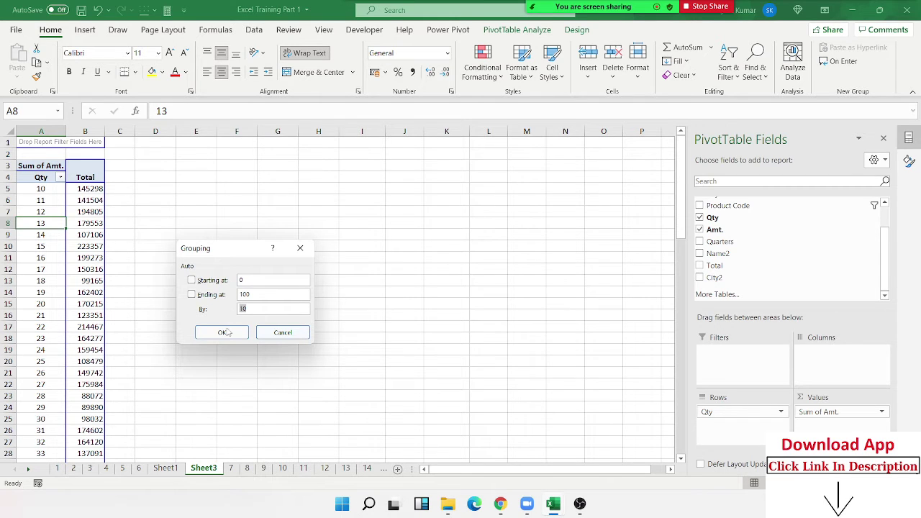
left_click(223, 332)
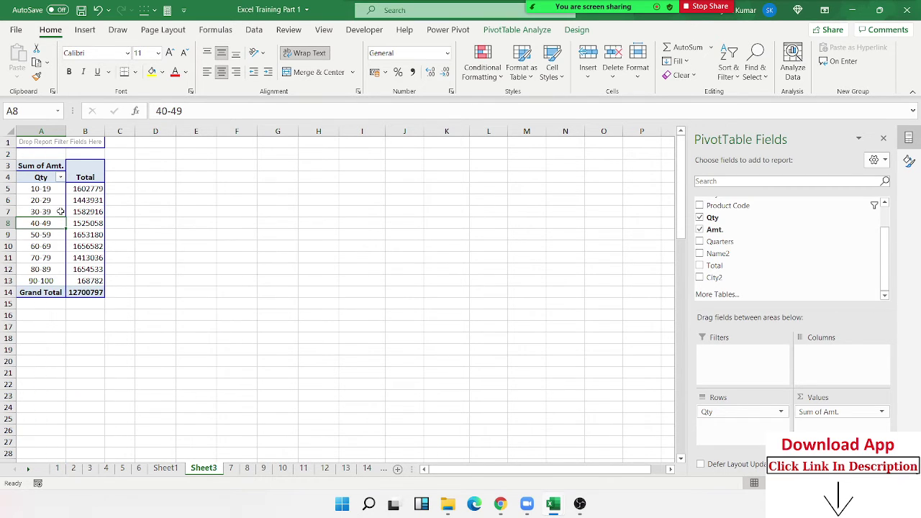
mouse_move(45, 190)
left_mouse_down()
mouse_move(48, 227)
mouse_move(45, 214)
left_mouse_up()
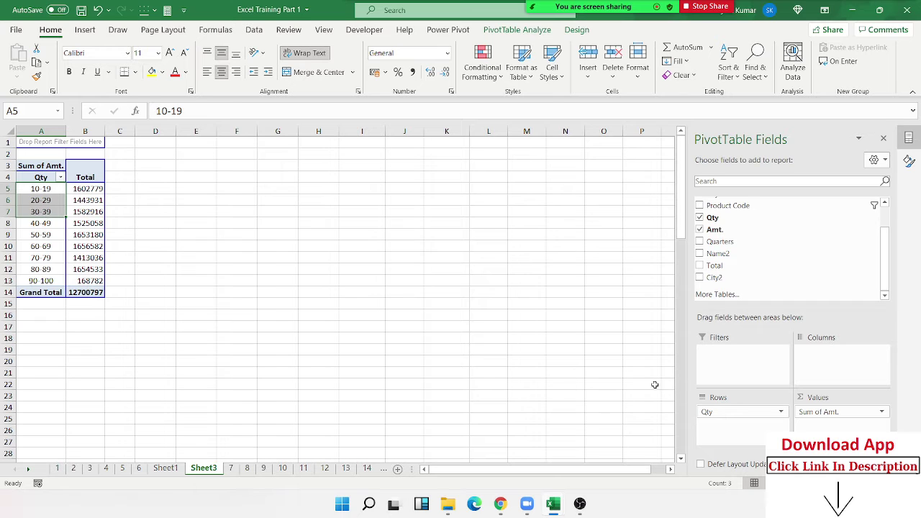
left_click_drag(709, 412, 859, 362)
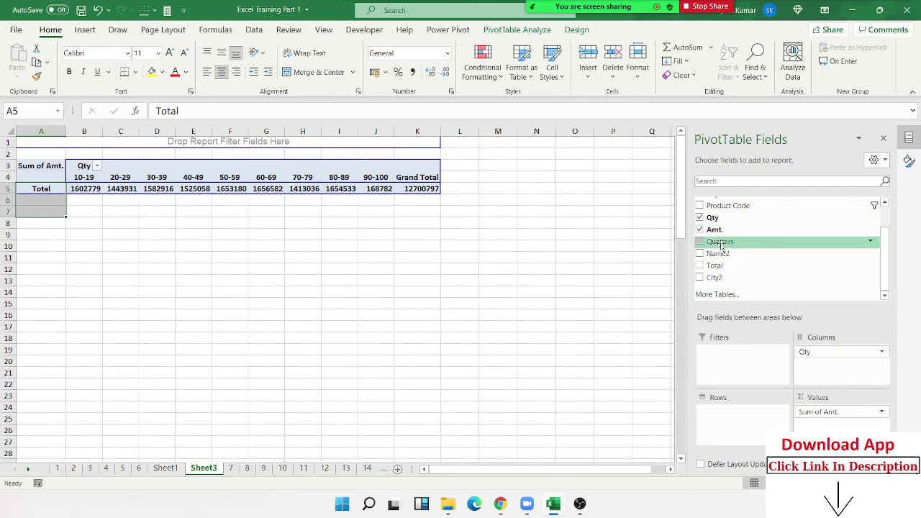
Put Name in the rows and remove Qty from the columns, listing Kavita through Sujeet.
scroll(724, 236, "up", 2)
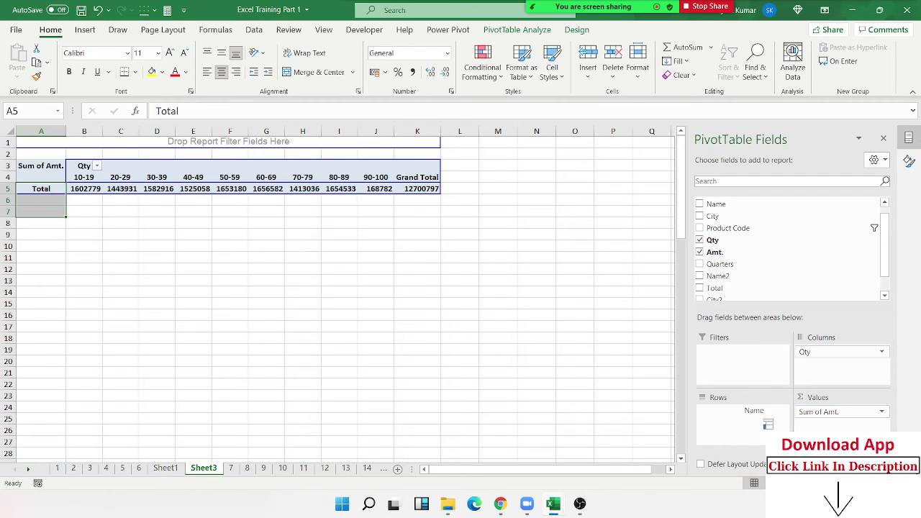
left_click_drag(716, 215, 750, 416)
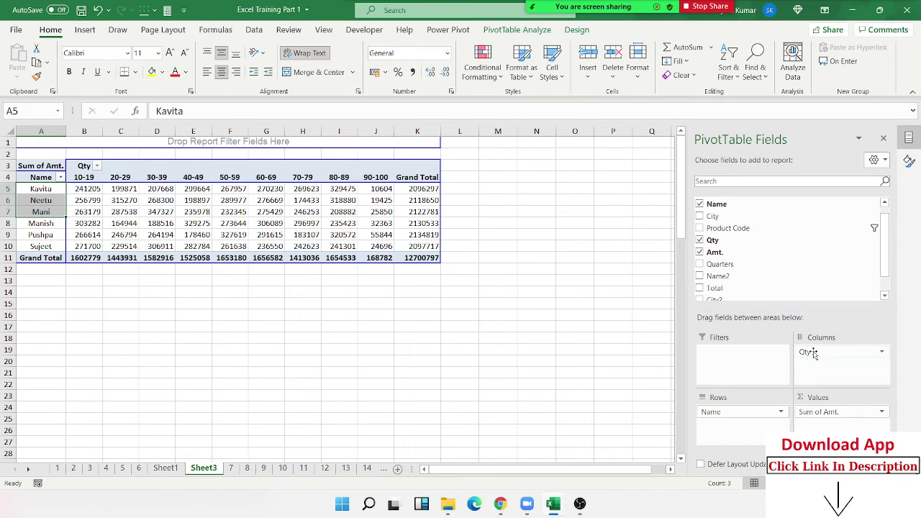
left_click_drag(814, 356, 817, 272)
Swap Name for Date in the rows and ungroup the quarters to list individual dates.
left_click_drag(762, 410, 809, 252)
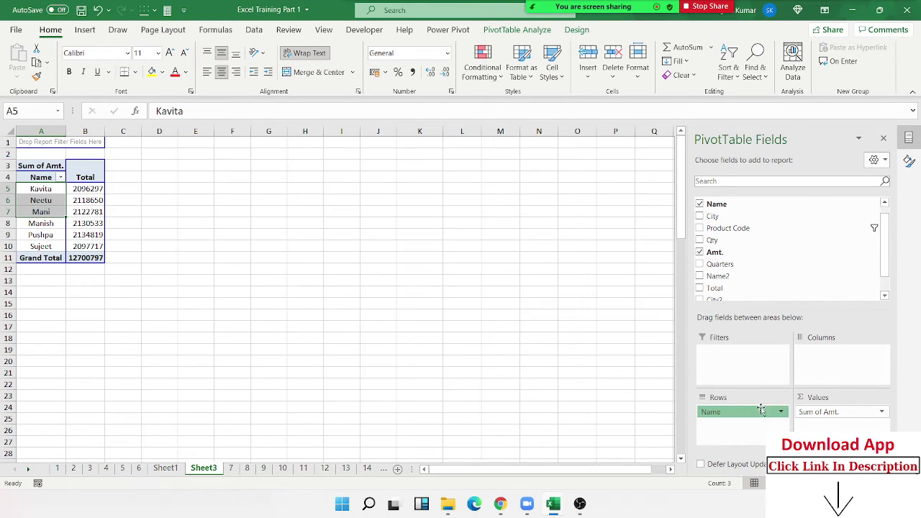
left_click_drag(752, 205, 756, 424)
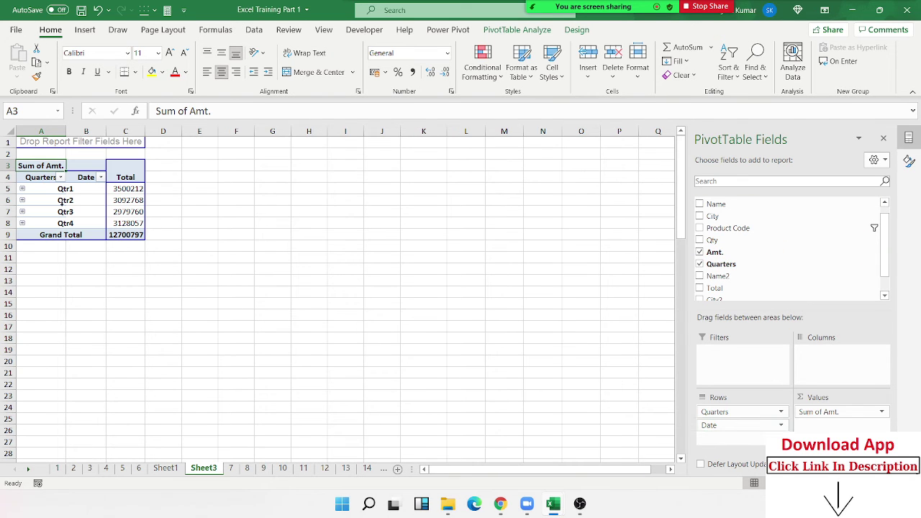
right_click(64, 205)
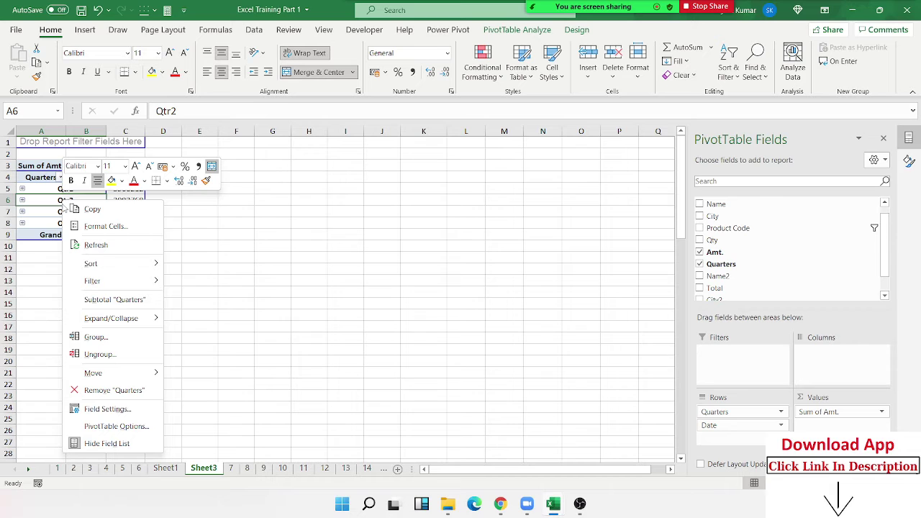
left_click(120, 352)
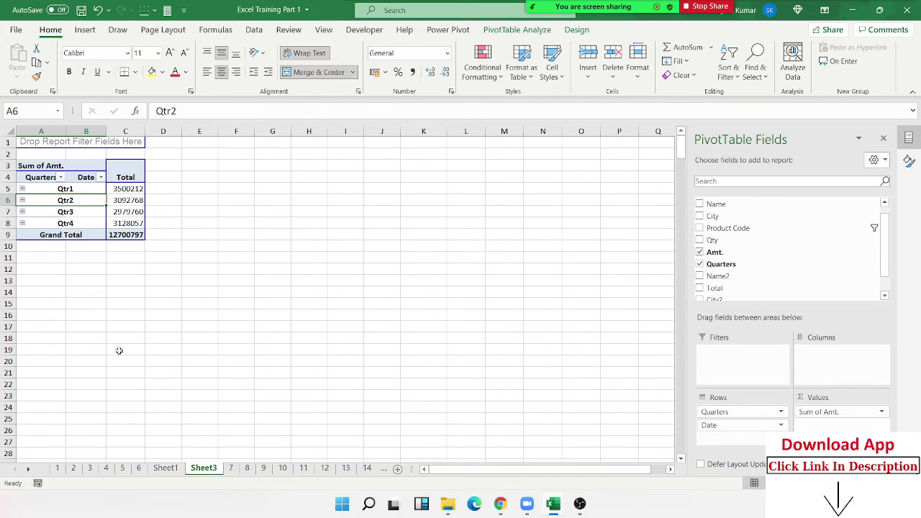
left_click(44, 259)
Group the pivot's individual dates by Months.
scroll(47, 269, "down", 6)
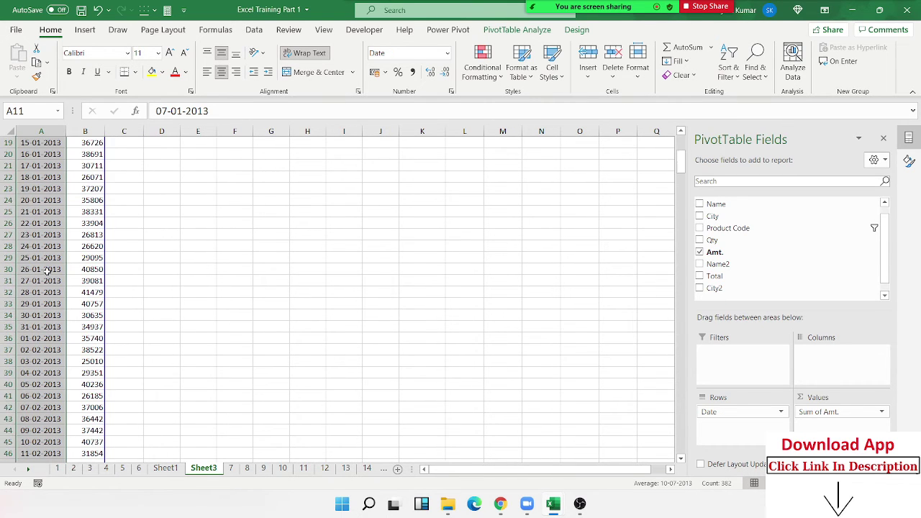
scroll(47, 269, "up", 6)
left_click(70, 247)
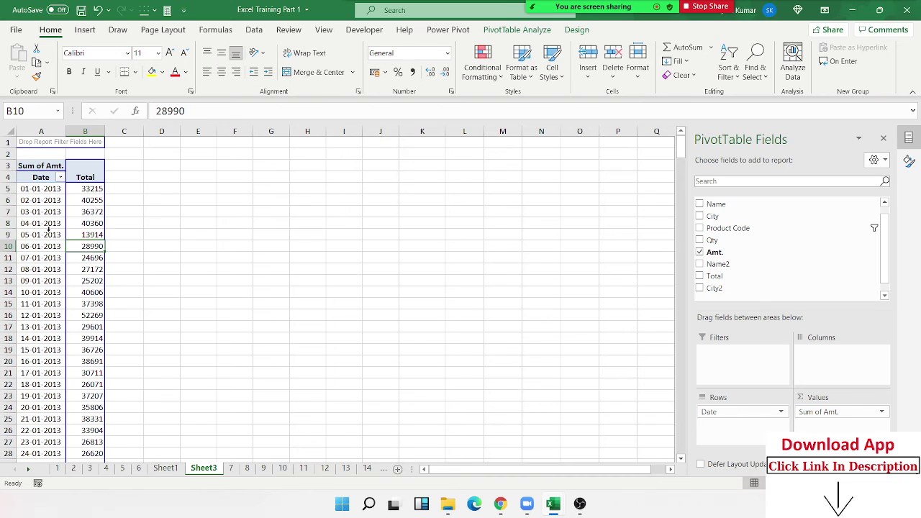
right_click(48, 228)
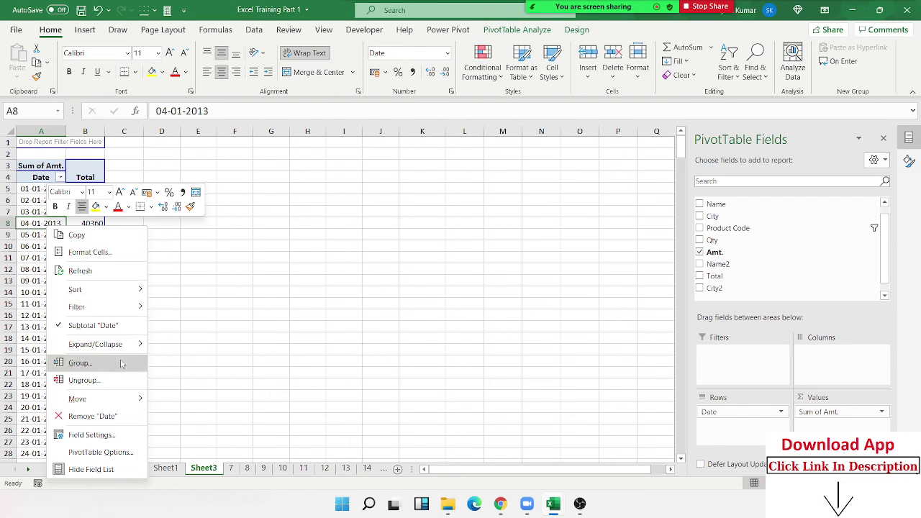
left_click(121, 365)
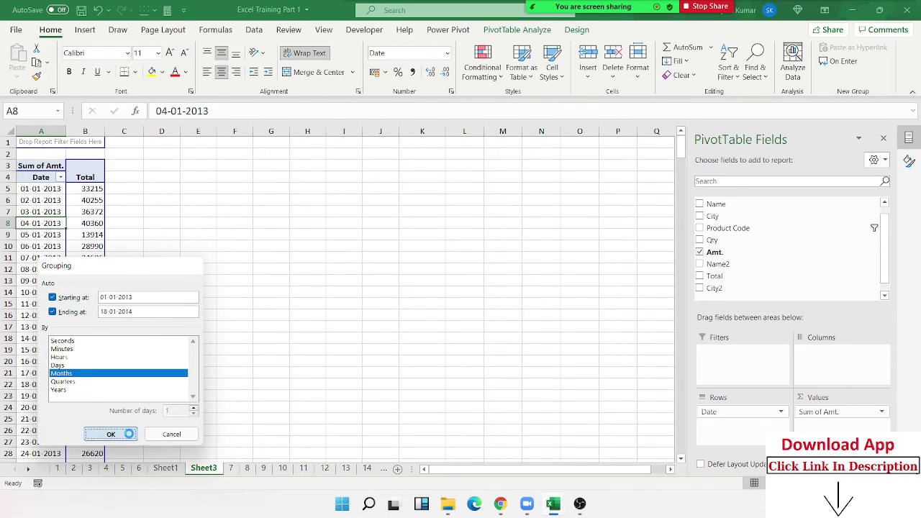
left_click(117, 434)
Add Quarters to the Months grouping for Qtr1–Qtr4 subtotals, pausing to mute a meeting participant.
right_click(51, 206)
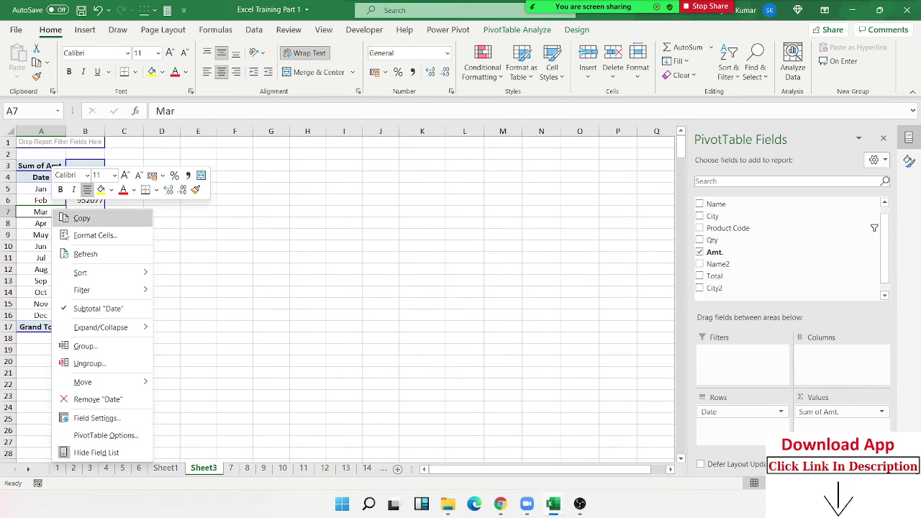
left_click(118, 349)
left_click(75, 371, "ctrl")
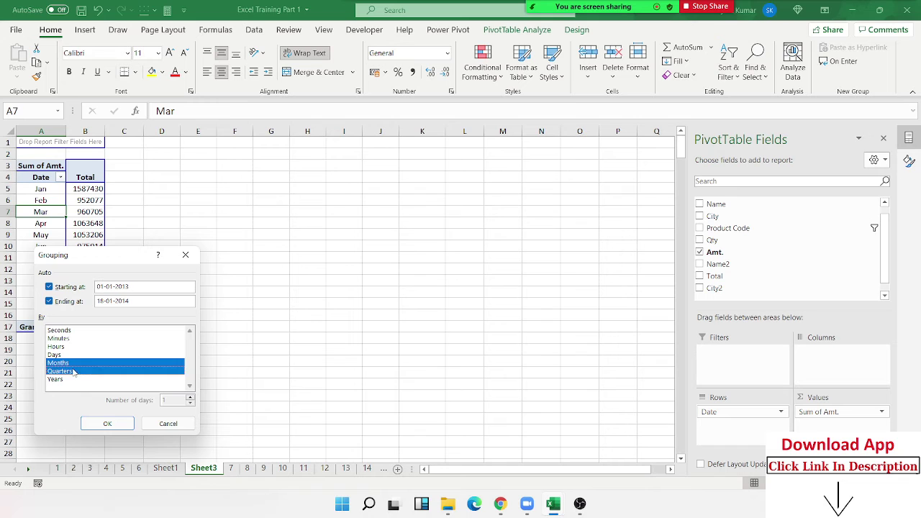
mouse_move(587, 8)
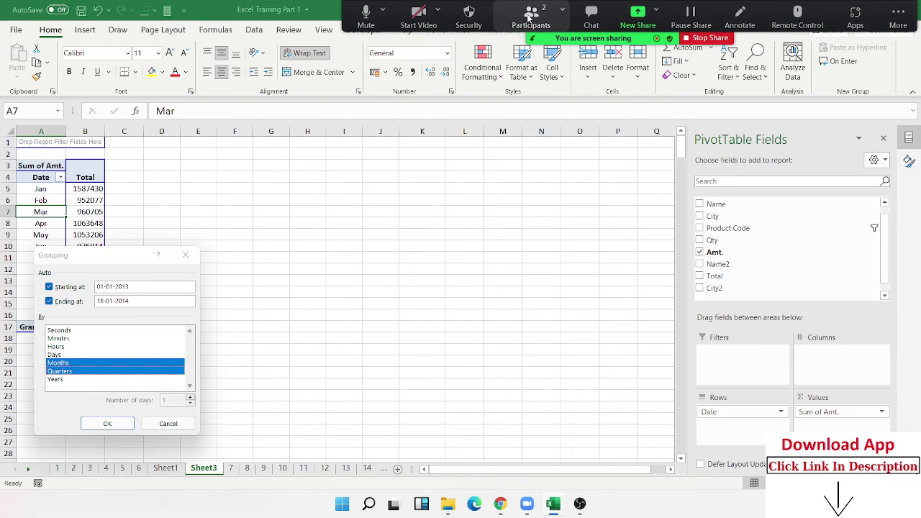
left_click(531, 18)
left_click(512, 193)
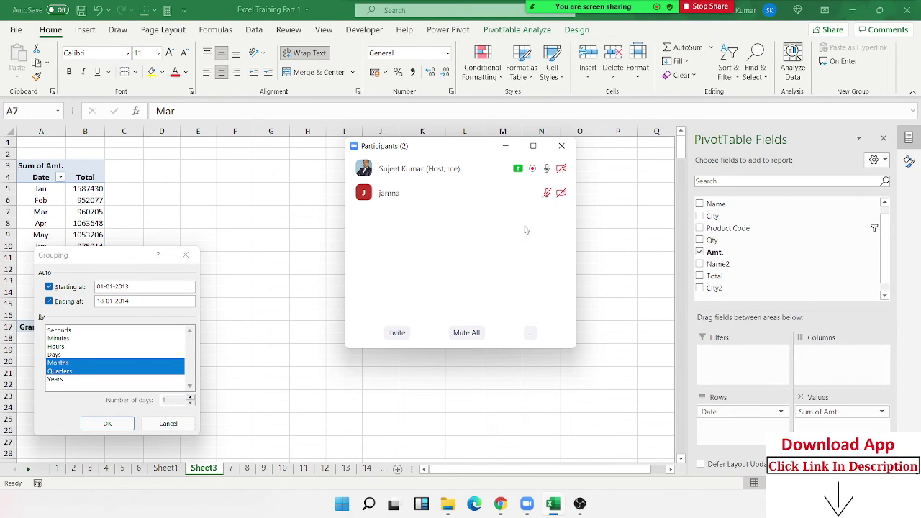
left_click(562, 146)
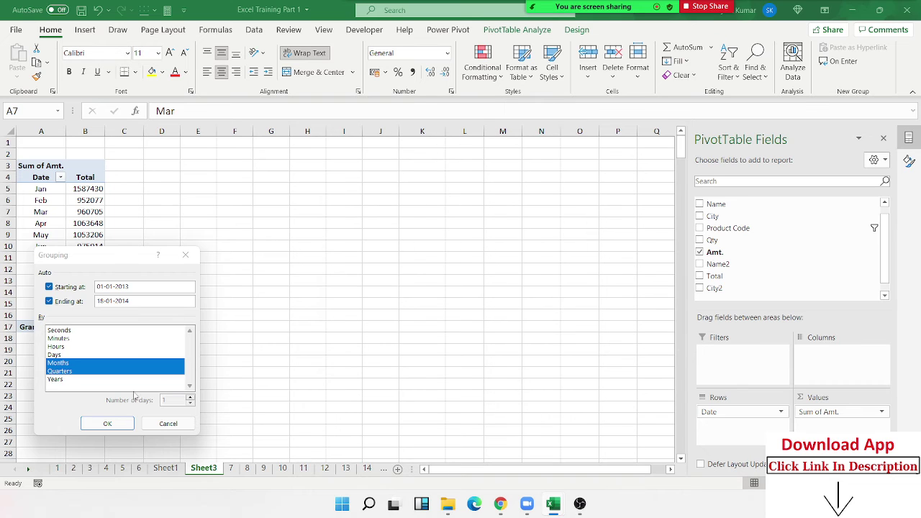
left_click(106, 423)
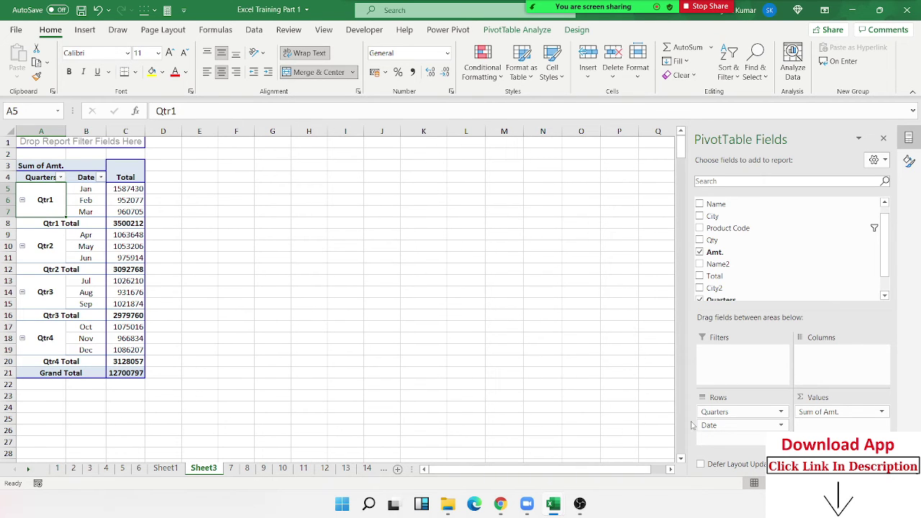
Shuffle Quarters and Date between rows and columns, then ungroup back to individual days.
mouse_move(716, 412)
left_mouse_down()
mouse_move(831, 354)
mouse_move(720, 425)
left_mouse_up()
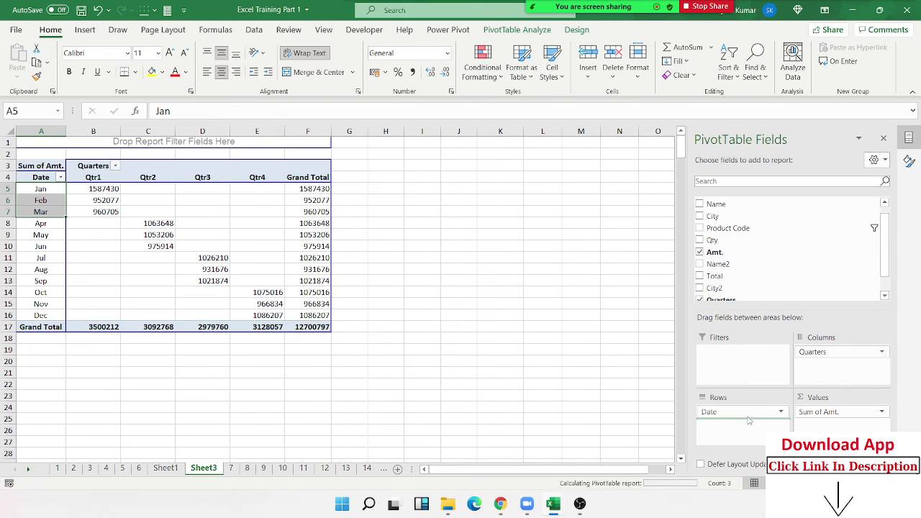
left_click_drag(843, 362, 842, 362)
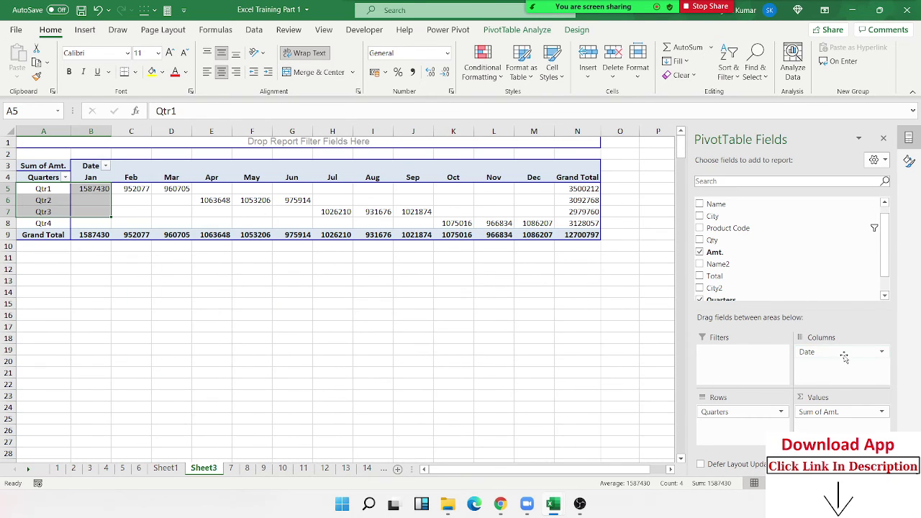
left_click_drag(754, 422, 748, 424)
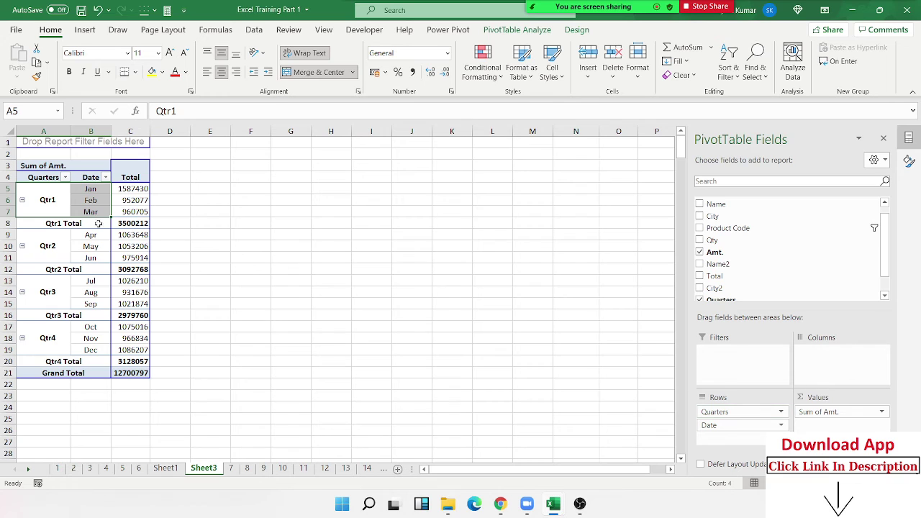
right_click(50, 193)
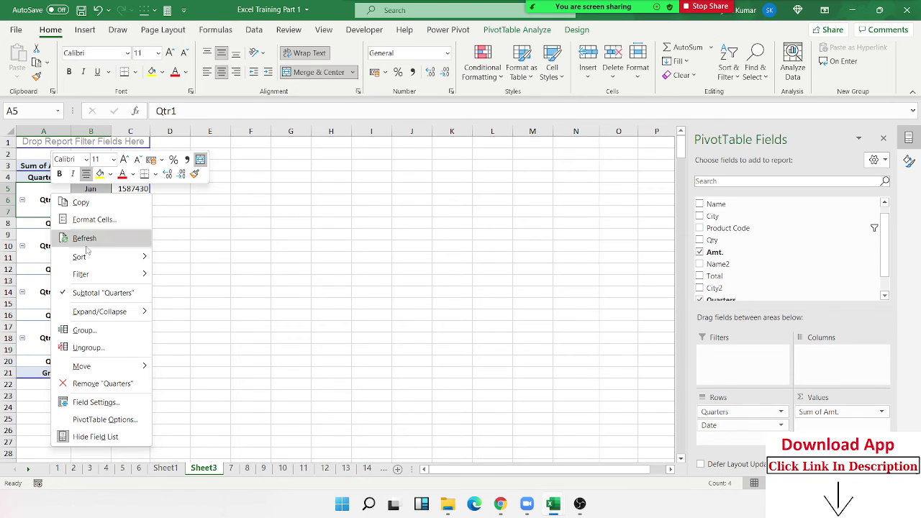
left_click(86, 348)
left_click(47, 254)
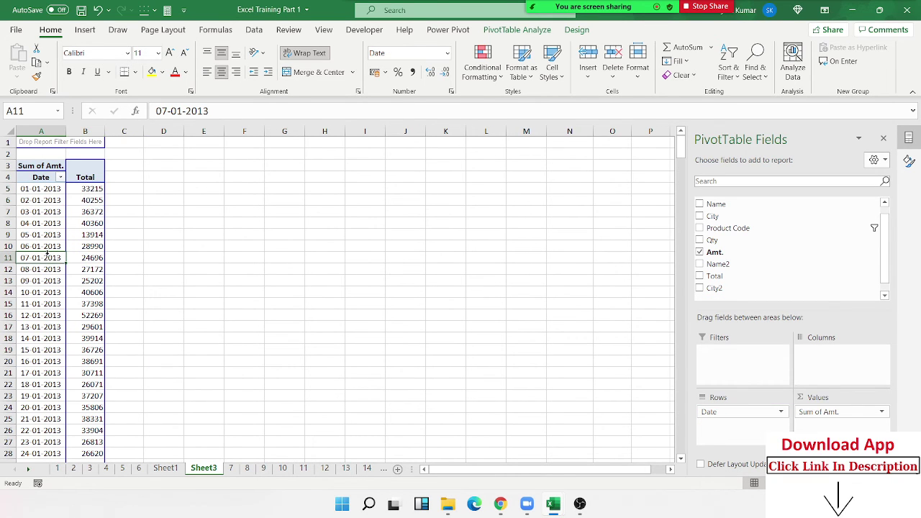
Set the date grouping to Days only and select the number-of-days value for replacement.
right_click(49, 261)
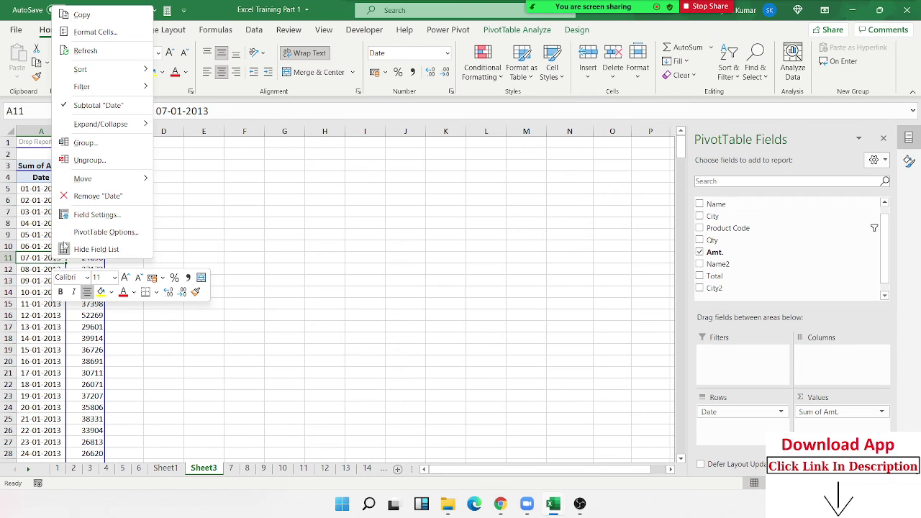
left_click(100, 149)
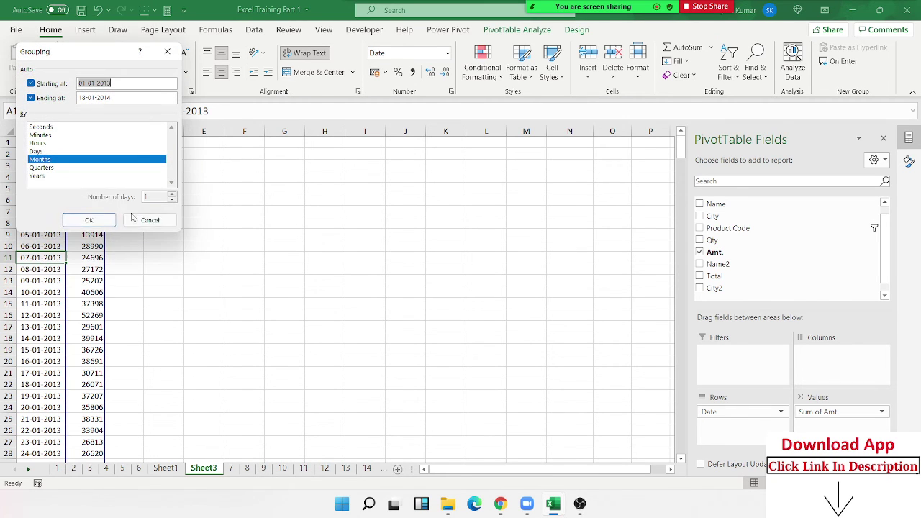
left_click(57, 151)
left_click(57, 159)
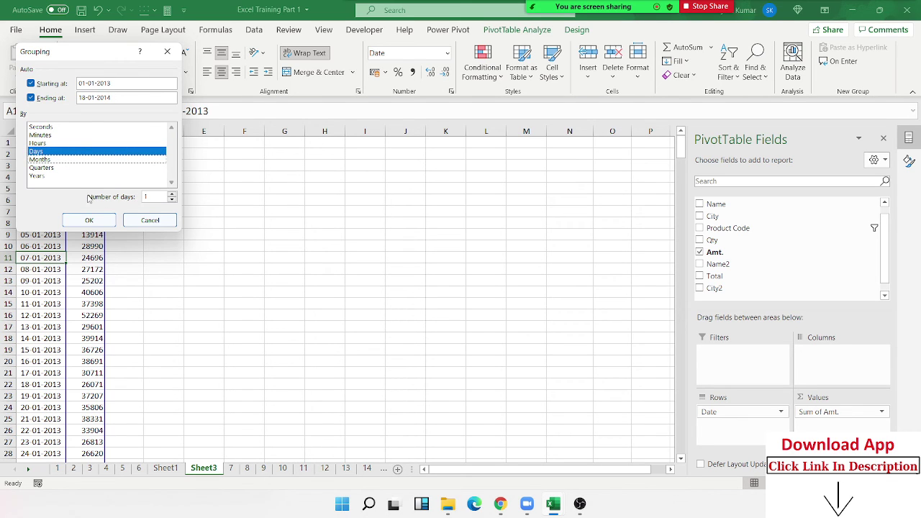
left_click(153, 199)
double_click(152, 199)
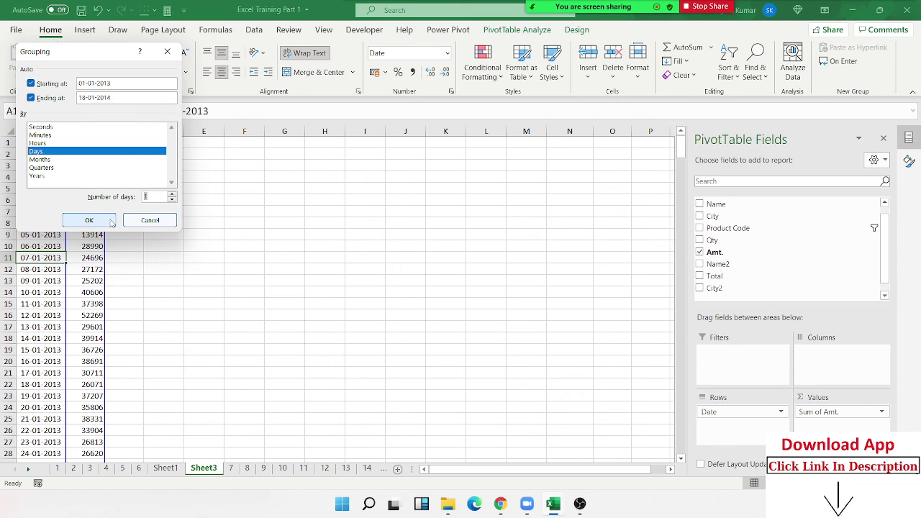
Apply 15-day grouping and review the ranges from 01-01-2013 - 15-01-2013 onward.
type("15")
left_click(112, 219)
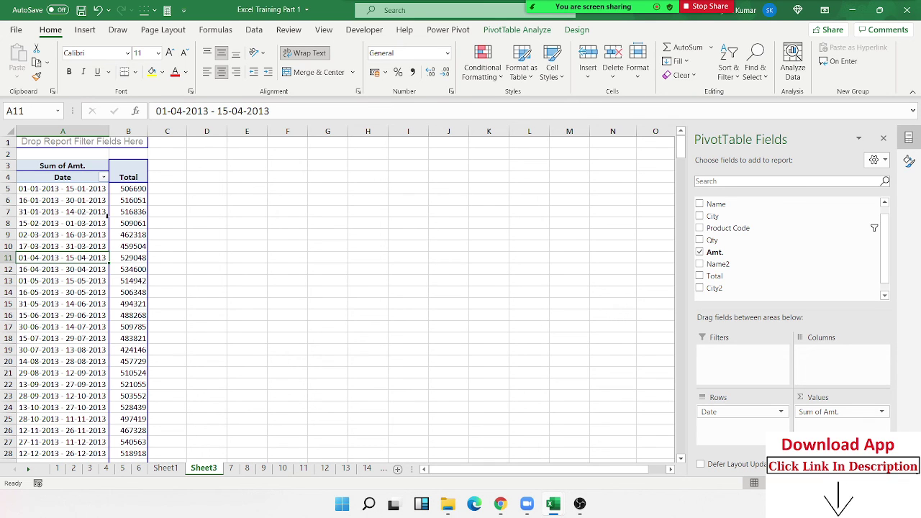
scroll(102, 249, "down", 1)
scroll(102, 249, "down", 5)
scroll(90, 331, "up", 6)
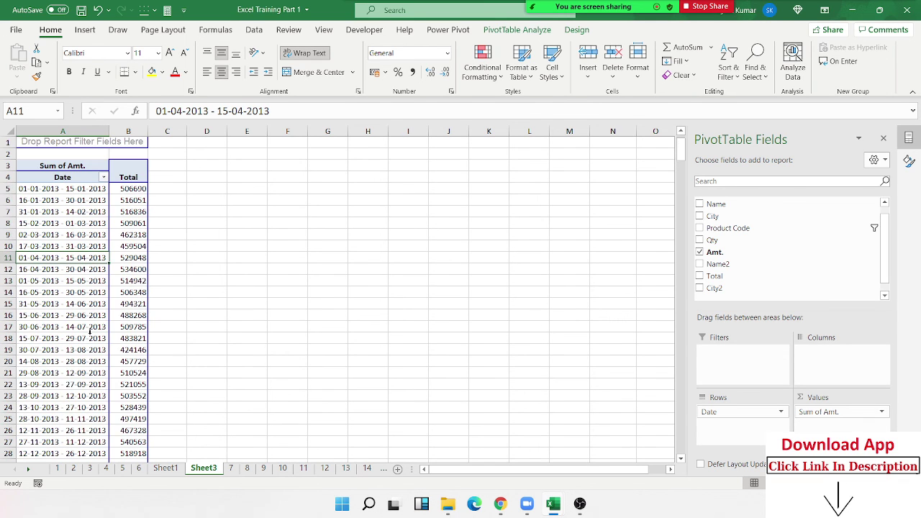